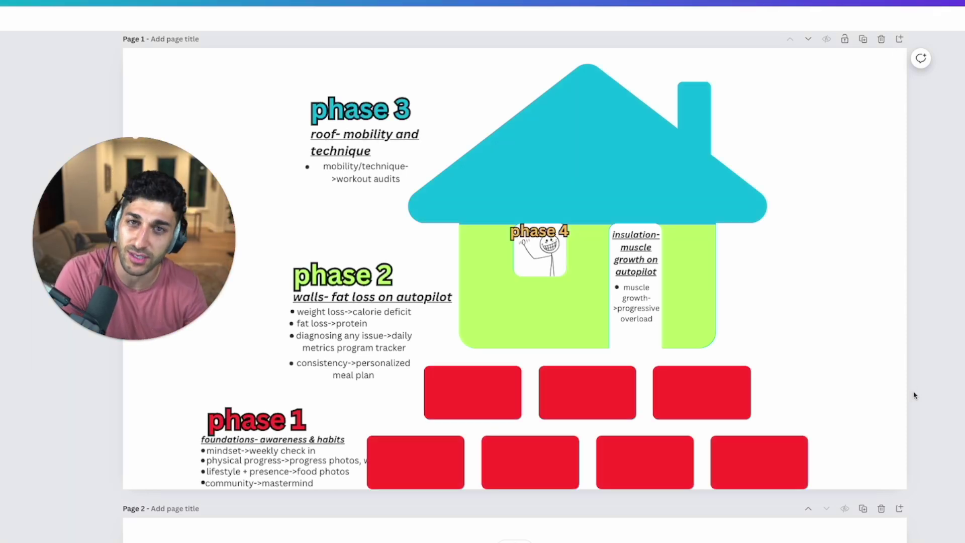
{"action": "left_click", "coordinate": [899, 488]}
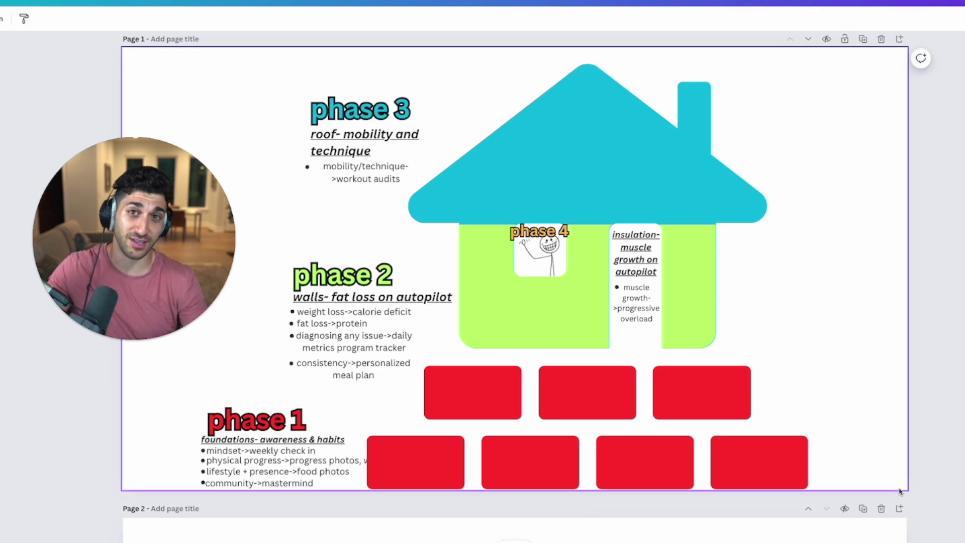
{"action": "left_click_drag", "start_coordinate": [888, 457], "coordinate": [184, 407]}
{"action": "left_click", "coordinate": [184, 408]}
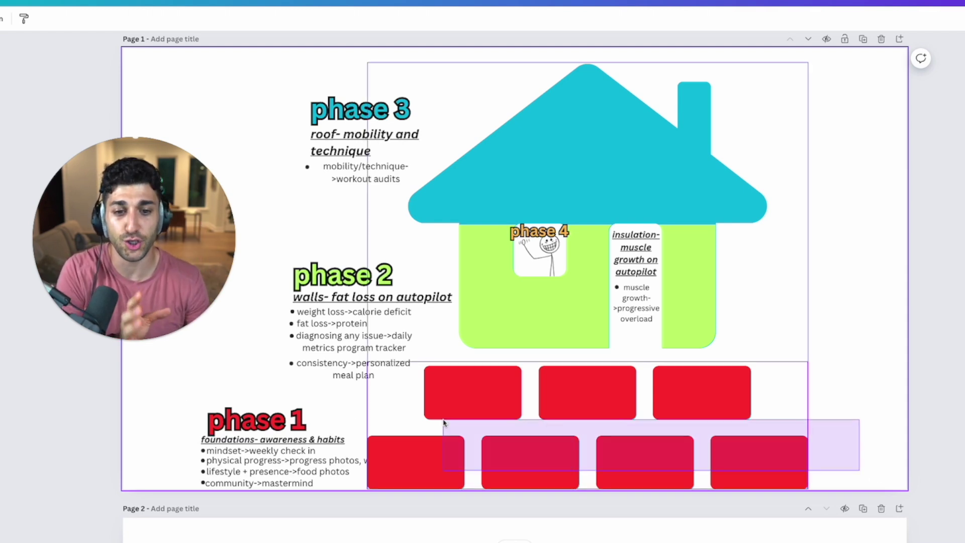
{"action": "left_click_drag", "start_coordinate": [860, 472], "coordinate": [442, 424]}
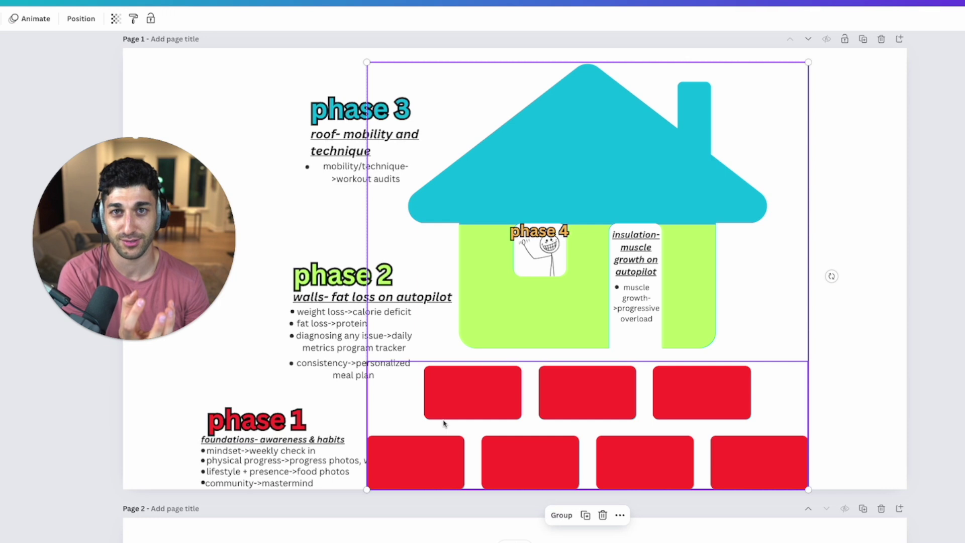
{"action": "left_click", "coordinate": [736, 430]}
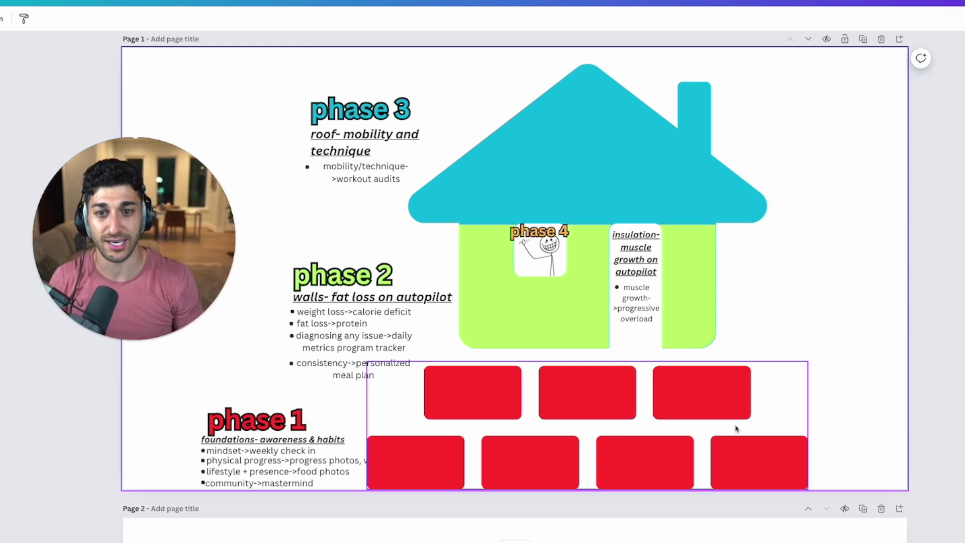
{"action": "key", "text": "Escape"}
{"action": "left_click_drag", "start_coordinate": [273, 296], "coordinate": [344, 289]}
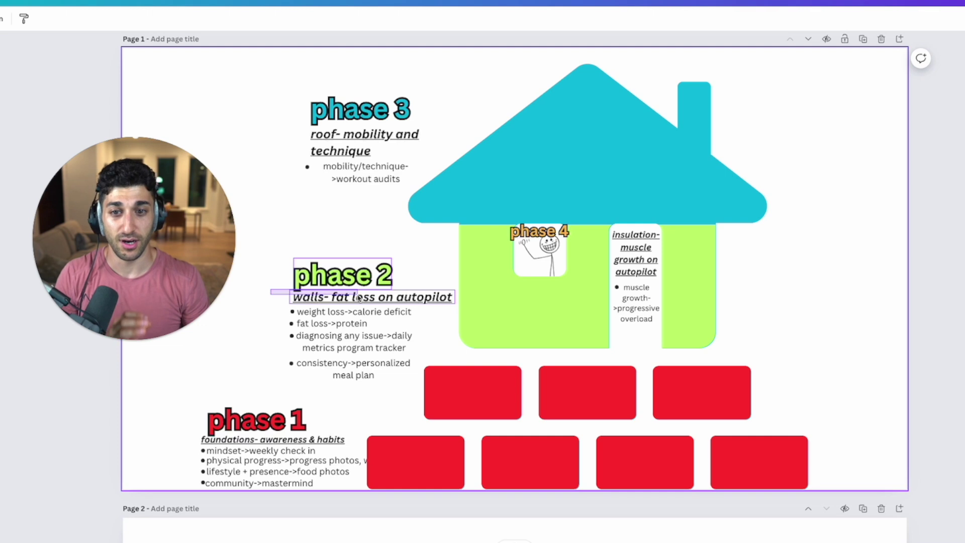
{"action": "left_click", "coordinate": [286, 209]}
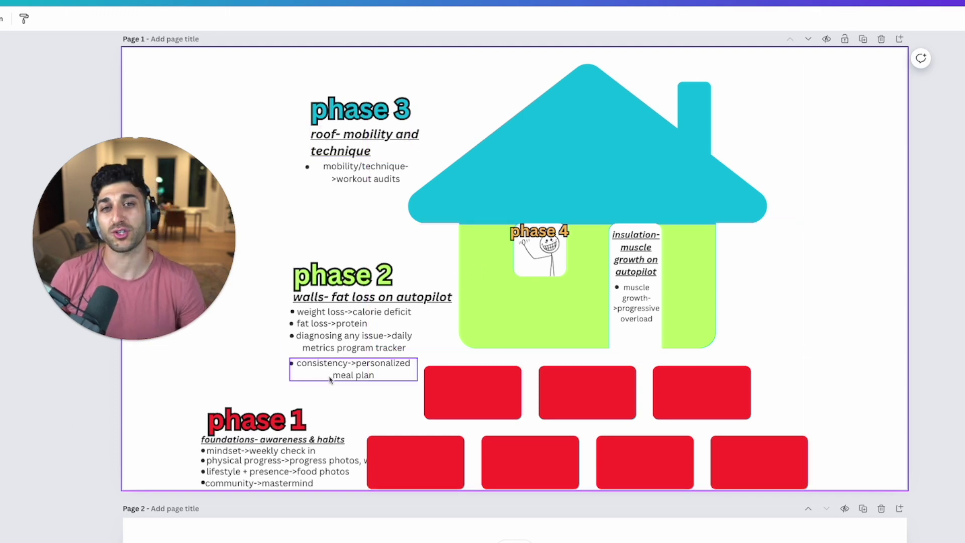
{"action": "left_click", "coordinate": [717, 404]}
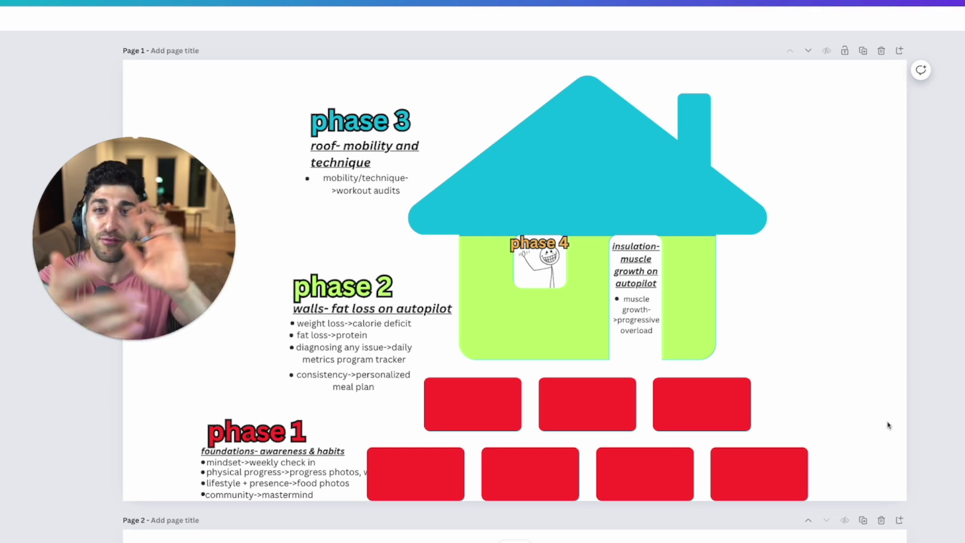
{"action": "mouse_move", "coordinate": [881, 469]}
{"action": "left_mouse_down"}
{"action": "mouse_move", "coordinate": [228, 122]}
{"action": "mouse_move", "coordinate": [238, 112]}
{"action": "left_mouse_up"}
{"action": "left_click", "coordinate": [827, 156]}
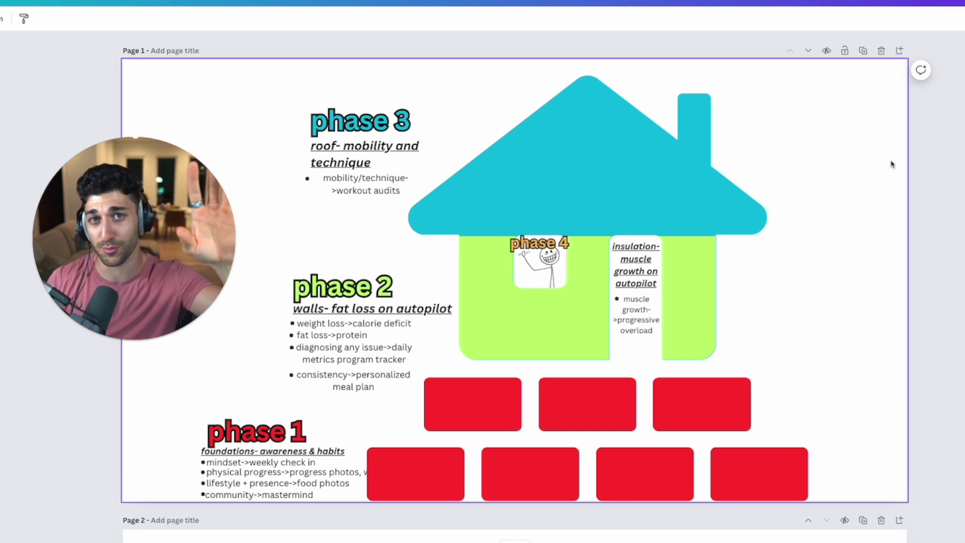
{"action": "left_click_drag", "start_coordinate": [133, 277], "coordinate": [60, 277]}
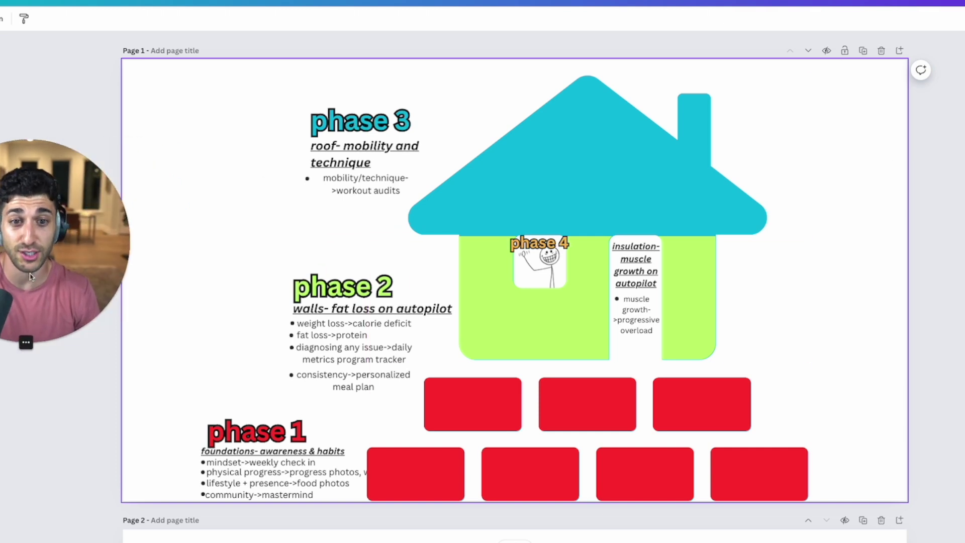